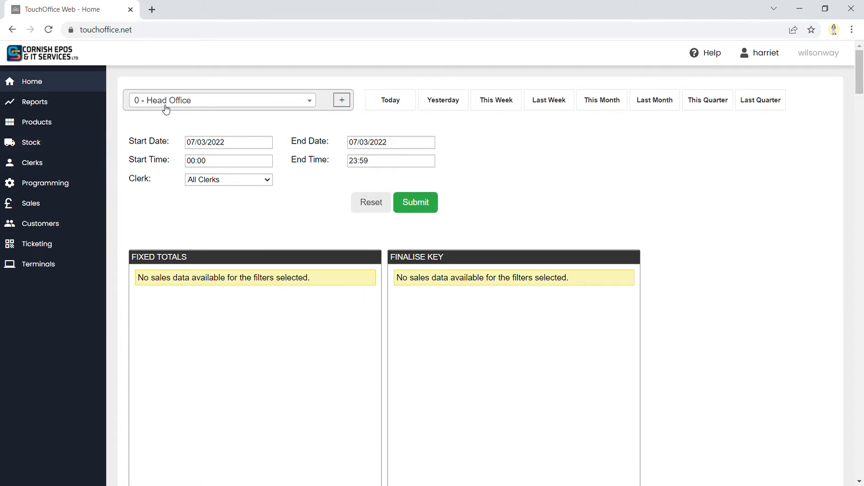
# Switch the site to 1 - Wilson Way Burger Bar and look through its stock list.
pyautogui.click(166, 101)
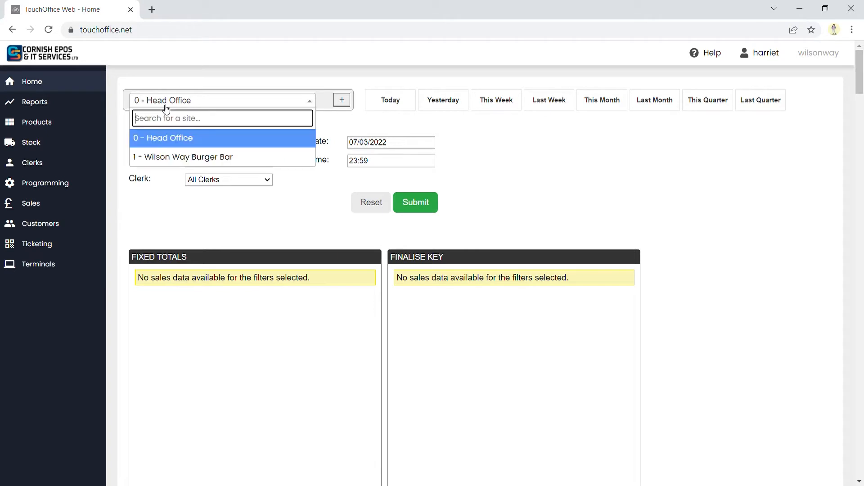
pyautogui.click(171, 159)
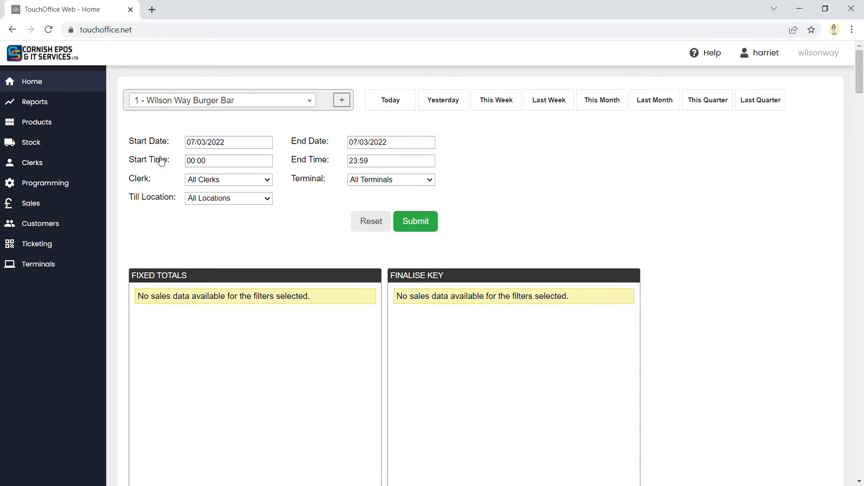
pyautogui.click(40, 143)
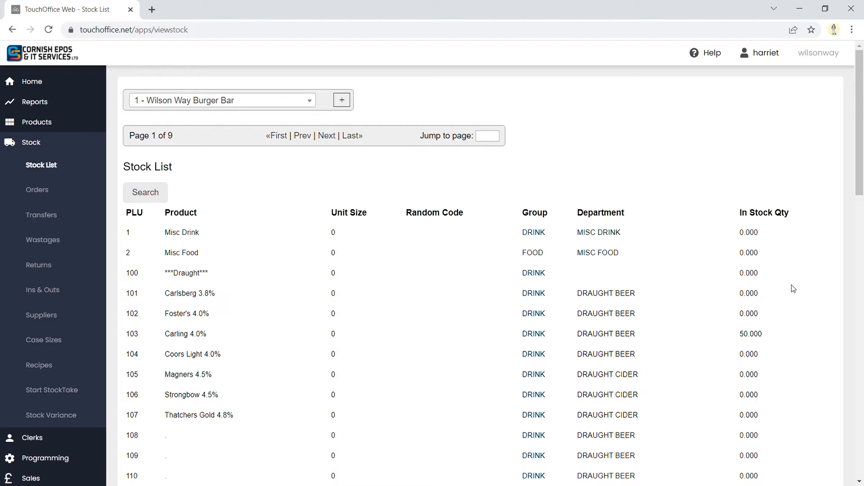
pyautogui.scroll(-3, 793, 288)
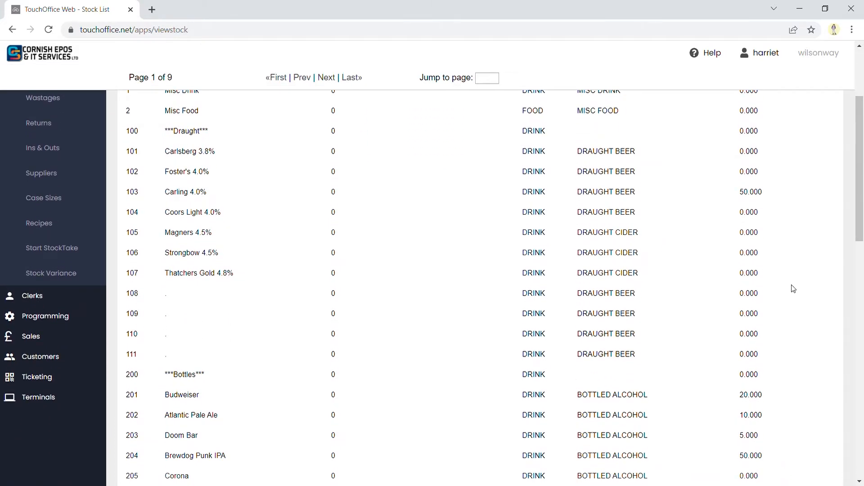
pyautogui.scroll(-9, 792, 289)
pyautogui.scroll(8, 793, 288)
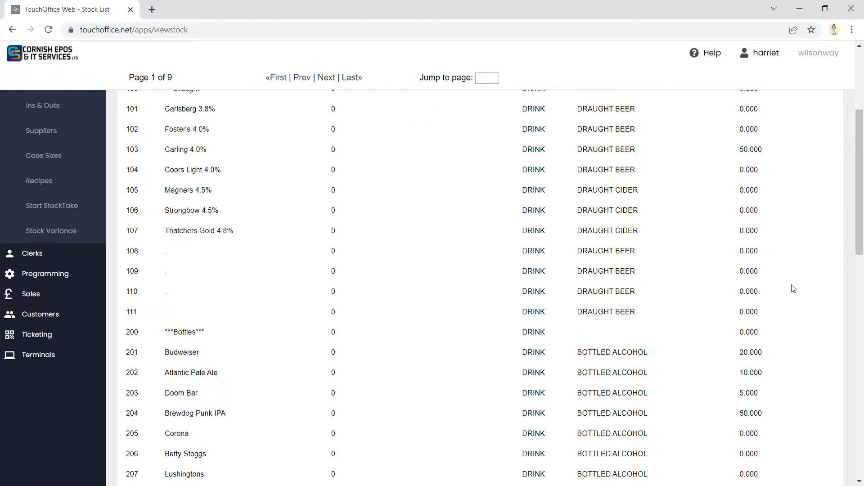
pyautogui.scroll(4, 793, 289)
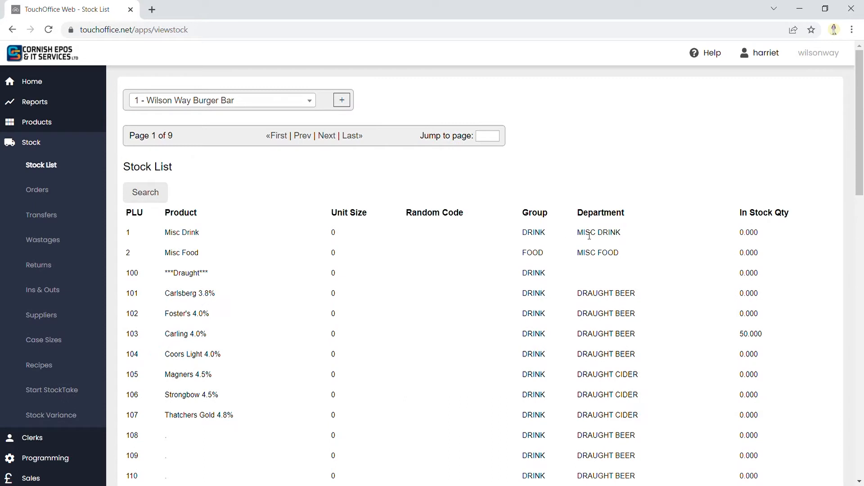
# Review the site's orders, transfers, wastages and returns, as well as the adjustment reasons under Ins & Outs.
pyautogui.click(37, 189)
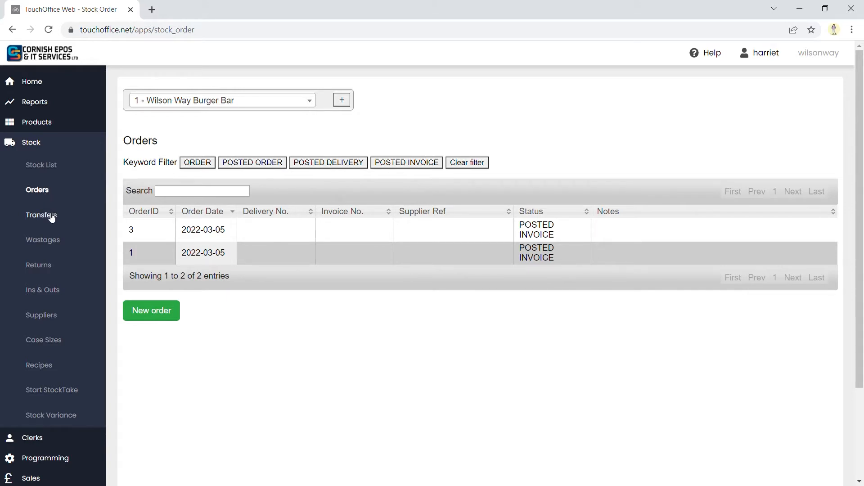
pyautogui.click(50, 216)
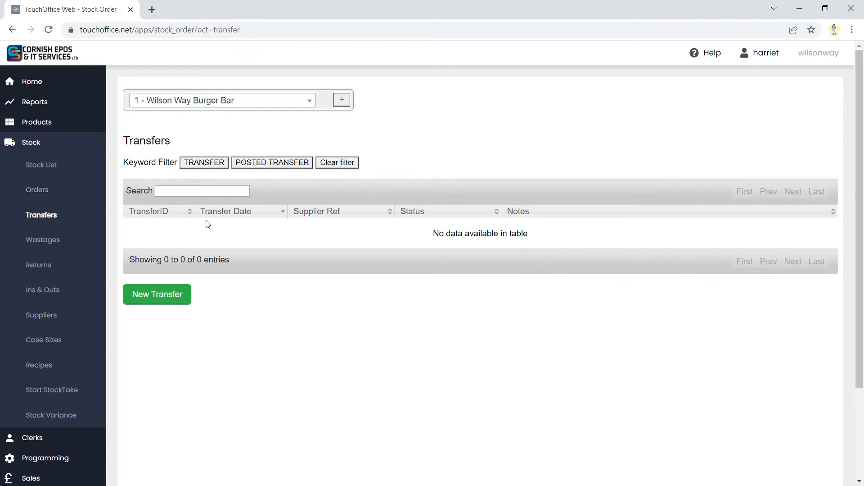
pyautogui.click(42, 243)
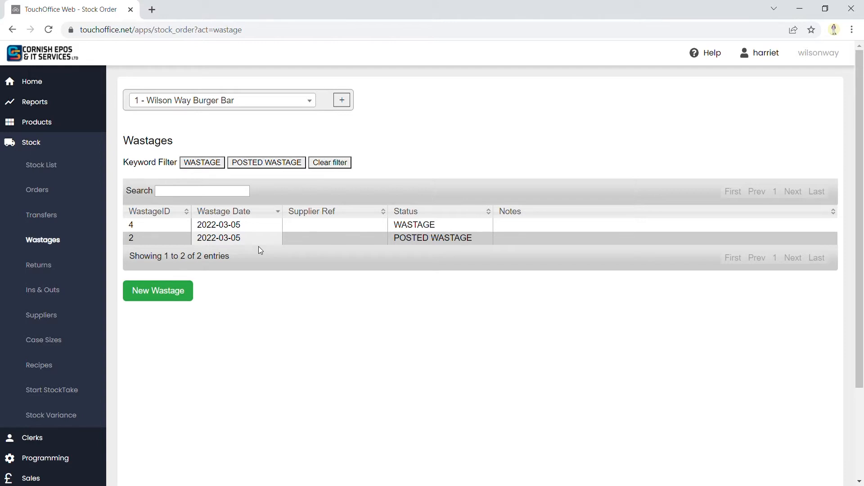
pyautogui.click(50, 263)
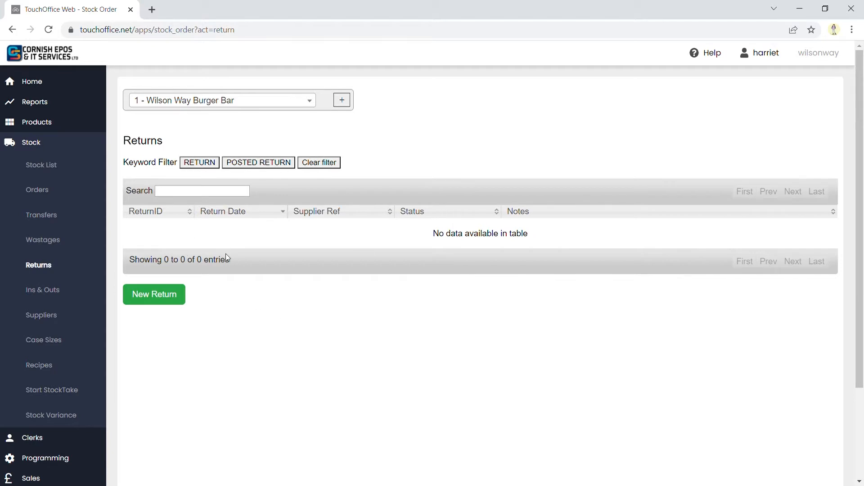
pyautogui.click(43, 290)
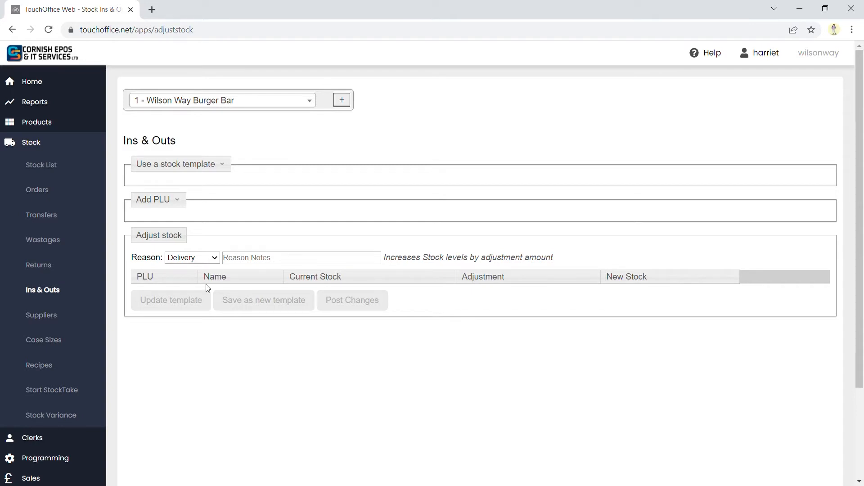
pyautogui.click(214, 257)
# Review the site's suppliers, case sizes and recipes.
pyautogui.click(49, 318)
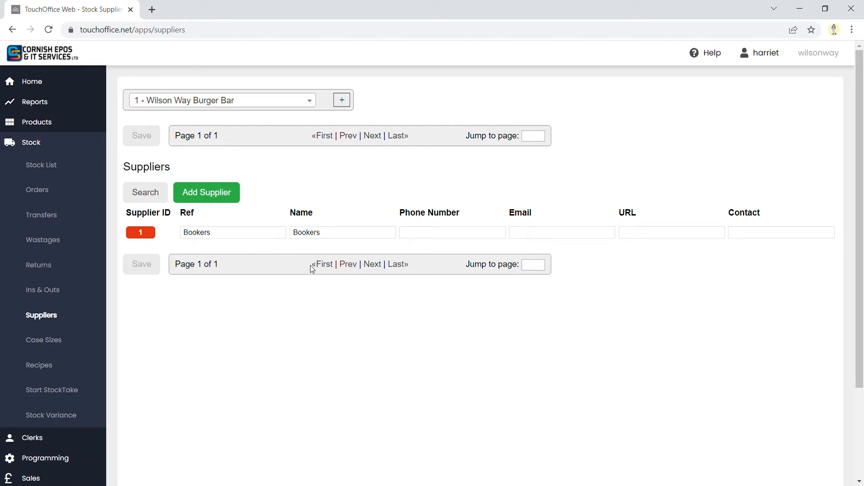
pyautogui.click(45, 343)
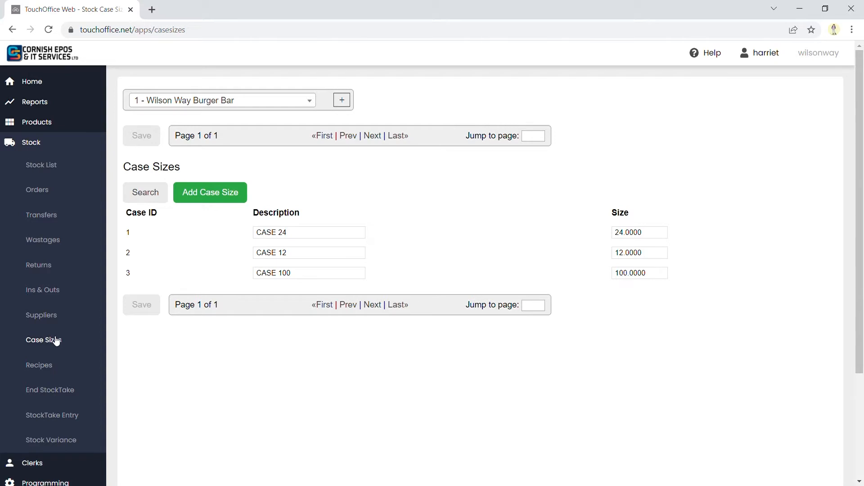
pyautogui.click(46, 363)
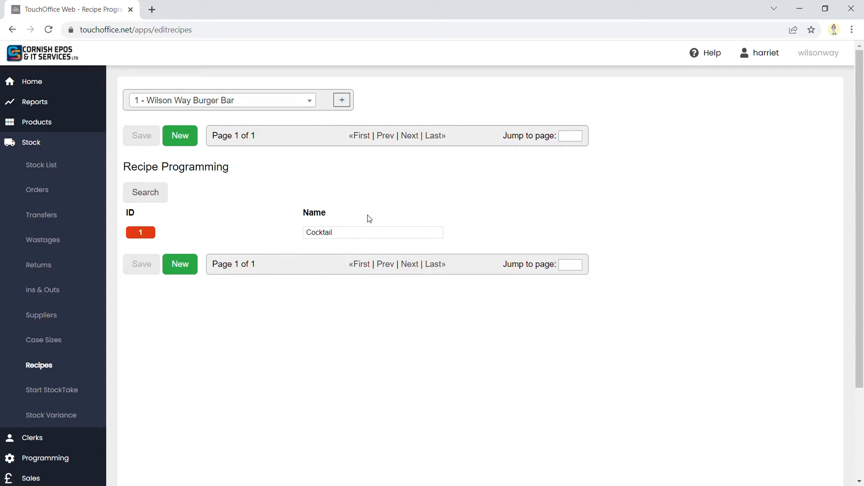
# Start a stocktake and create a new blank stocktake sheet for it.
pyautogui.click(54, 391)
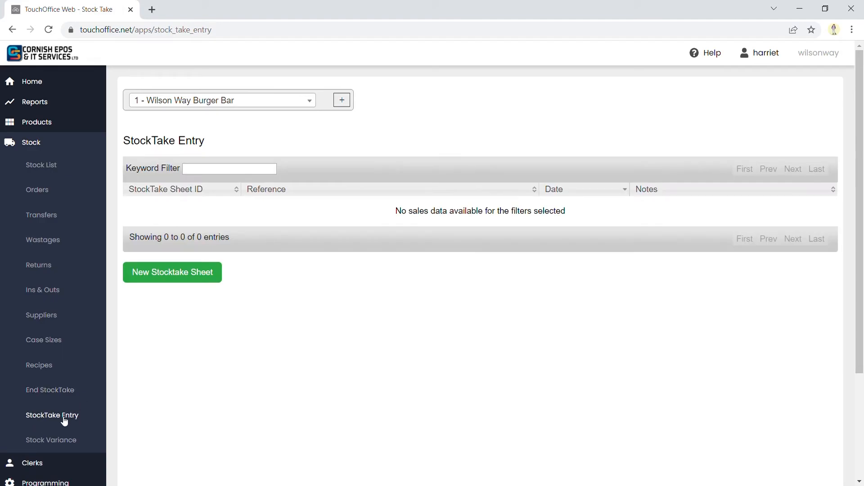
pyautogui.click(64, 420)
pyautogui.click(175, 282)
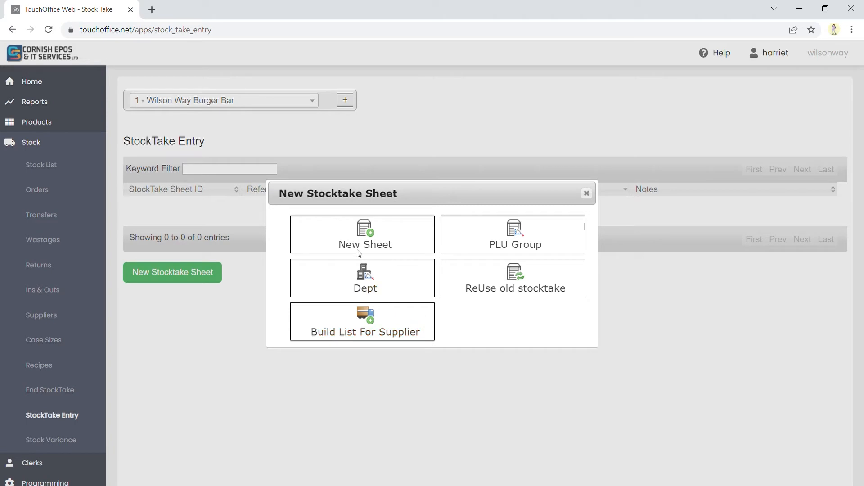
pyautogui.click(367, 237)
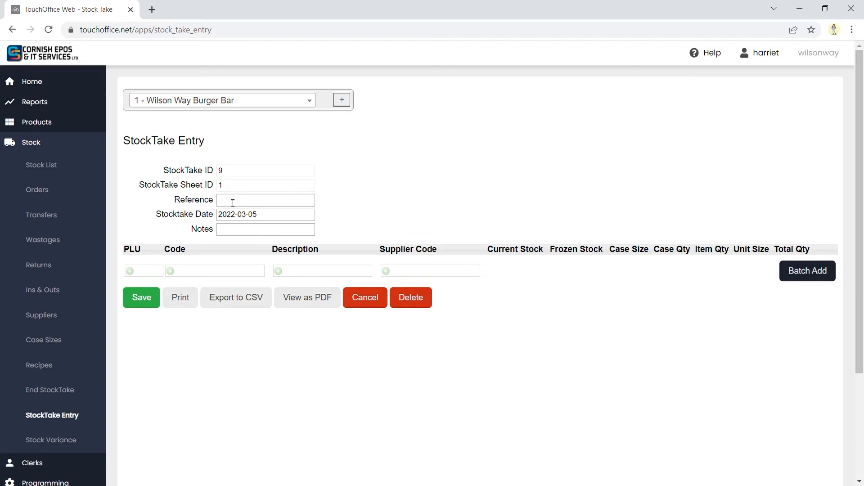
# Set the sheet's reference to Cake and its notes to Demo, keeping the stocktake date 2022-03-05.
pyautogui.write('Cake')
pyautogui.click(246, 235)
pyautogui.write('Demo')
pyautogui.click(264, 214)
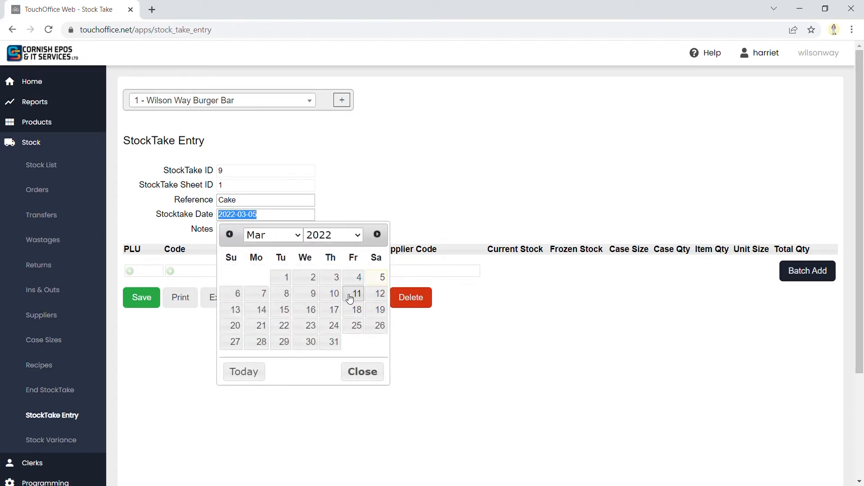
pyautogui.click(358, 372)
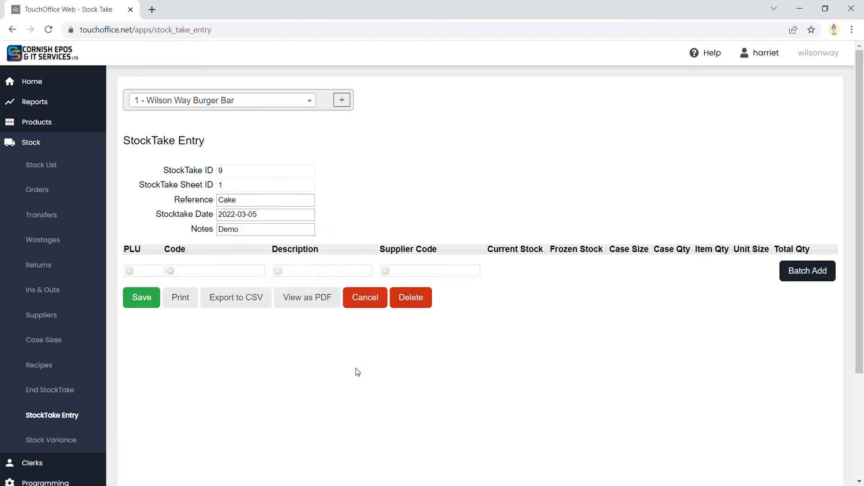
# Add PLU 101 (Carlsberg 3.8%) to the stocktake sheet with an item quantity of 10.
pyautogui.click(152, 273)
pyautogui.write('101')
pyautogui.press('Return')
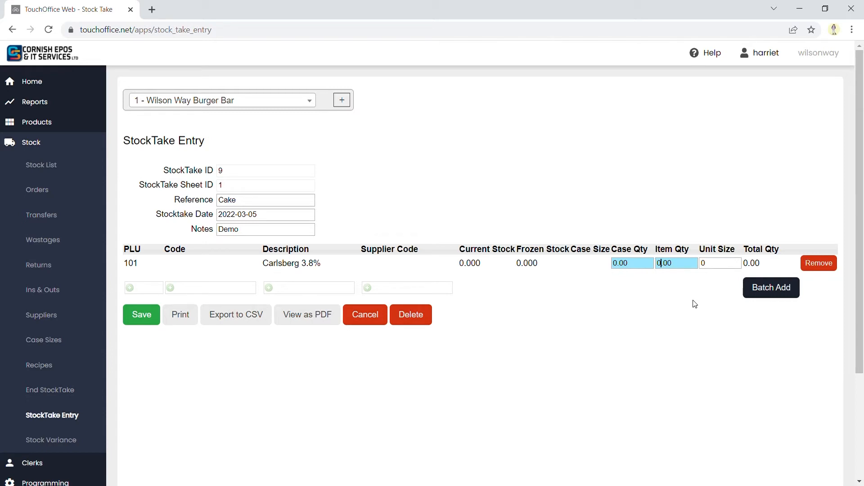
pyautogui.write('1')
pyautogui.click(653, 313)
# Add PLU 202 (Atlantic Pale Ale) with an item quantity of 5 and save the stocktake sheet.
pyautogui.click(144, 292)
pyautogui.write('202')
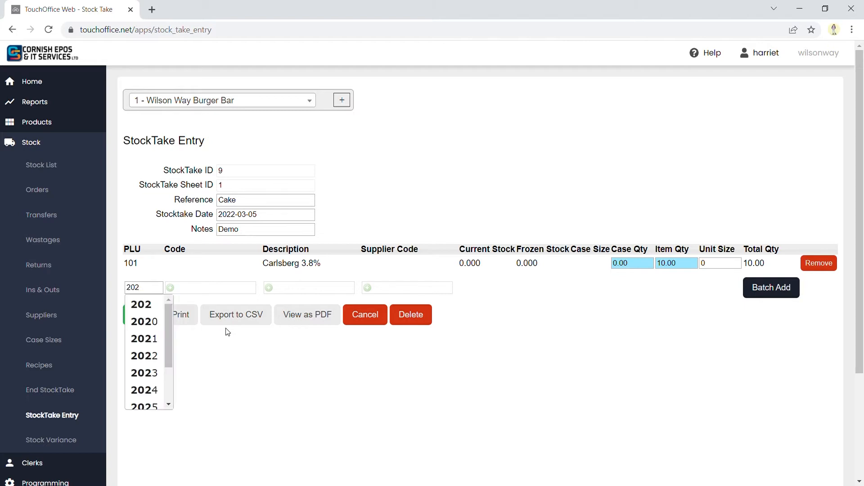
pyautogui.click(153, 310)
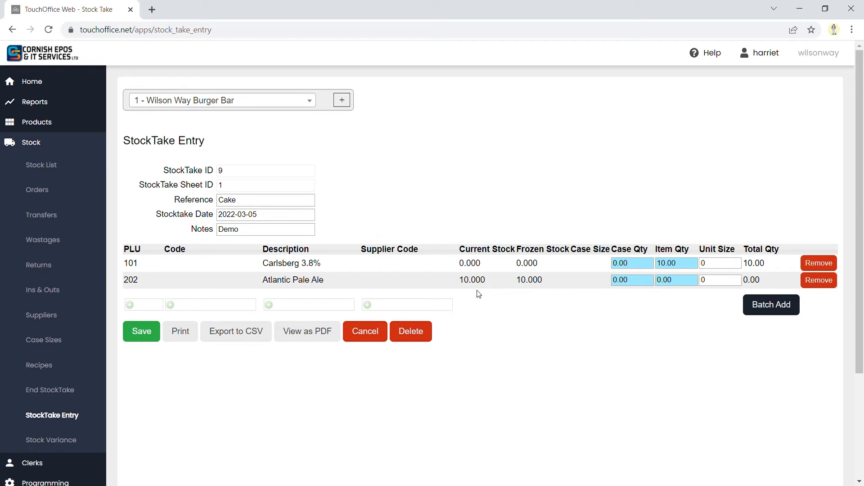
pyautogui.click(661, 281)
pyautogui.press('BackSpace')
pyautogui.write('5')
pyautogui.click(143, 331)
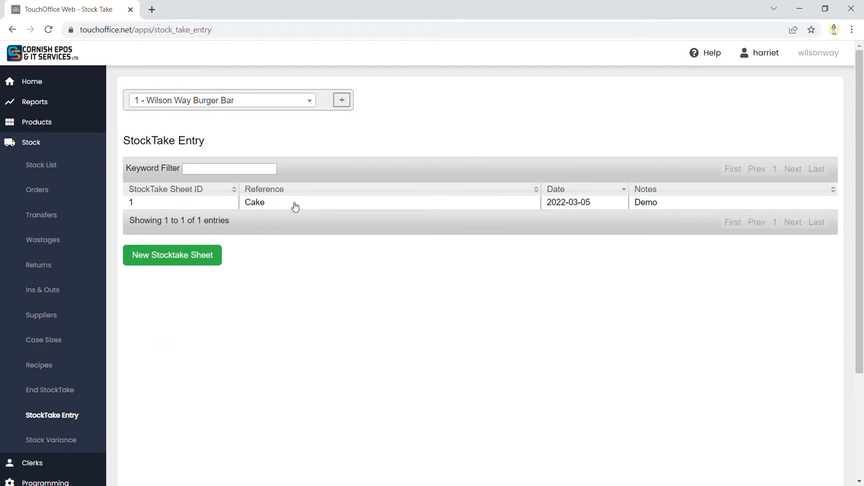
# Create another stocktake sheet filled with the products of the CAKE department.
pyautogui.click(190, 256)
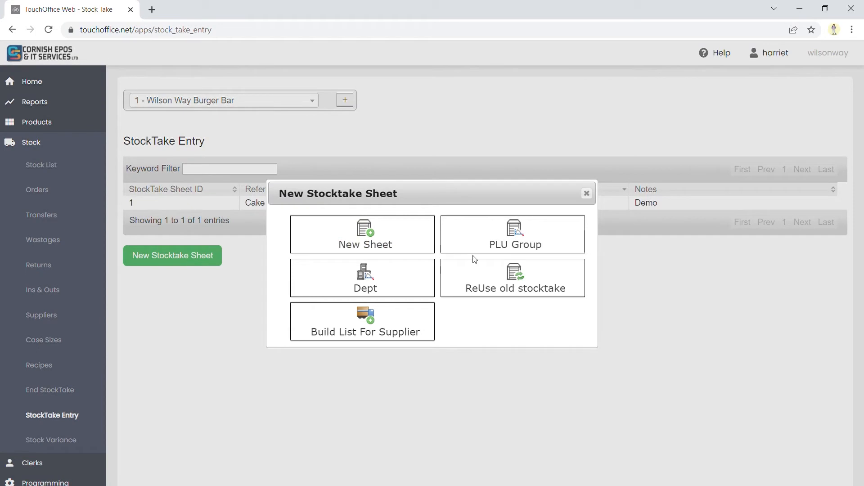
pyautogui.click(396, 284)
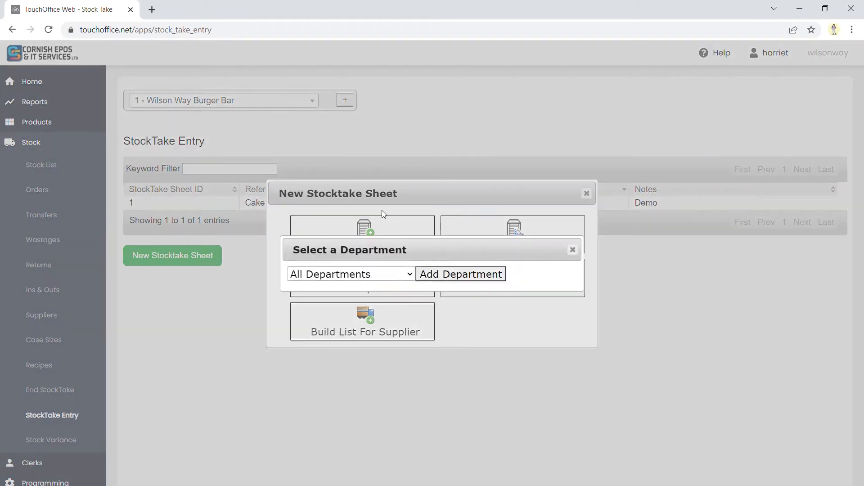
pyautogui.press('Down')
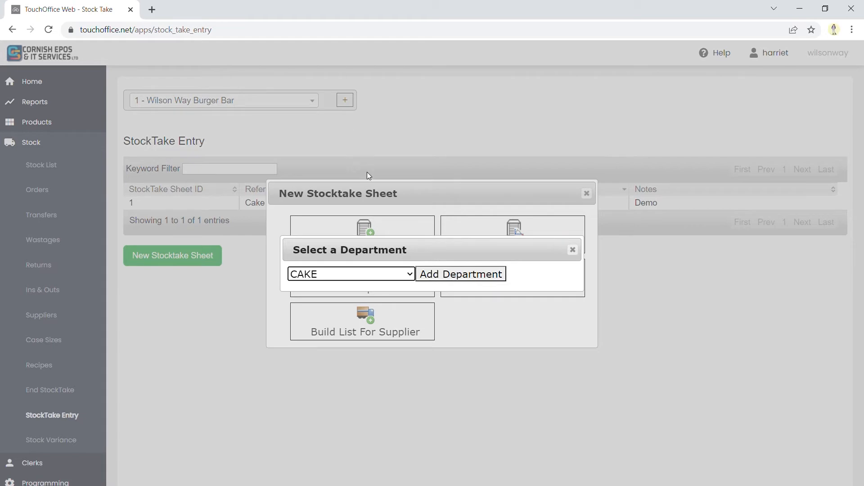
pyautogui.click(472, 275)
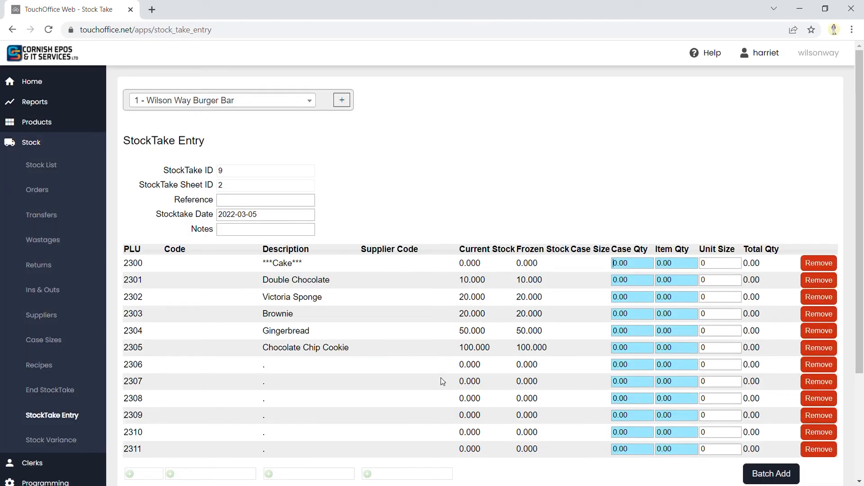
# Set the item quantities to 12 for Double Chocolate and 13 for Victoria Sponge, and remove the Brownie line.
pyautogui.scroll(-2, 442, 381)
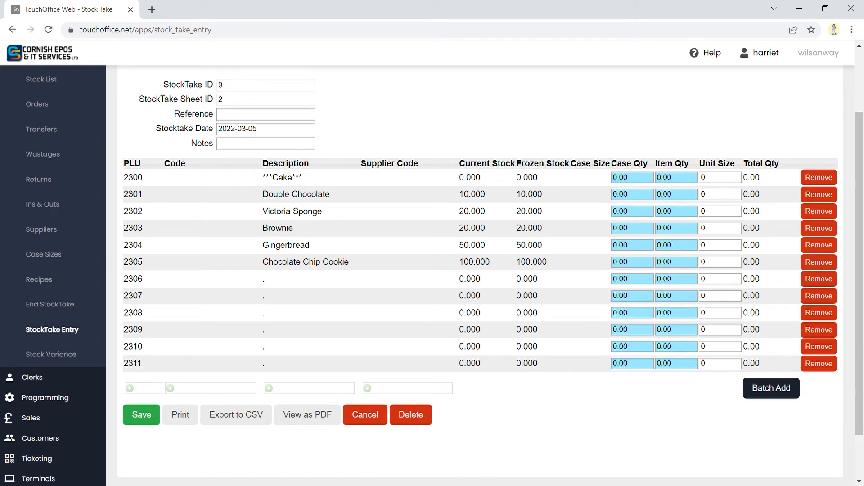
pyautogui.write('12')
pyautogui.click(662, 212)
pyautogui.press('BackSpace')
pyautogui.write('13')
pyautogui.click(819, 229)
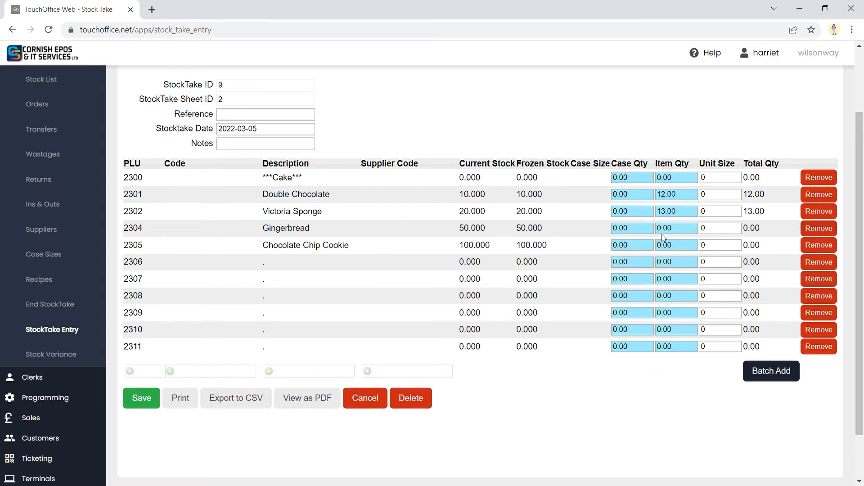
# Set Gingerbread's item quantity to 40, remove the Chocolate Chip Cookie line and save the sheet.
pyautogui.press('BackSpace')
pyautogui.write('40')
pyautogui.click(828, 248)
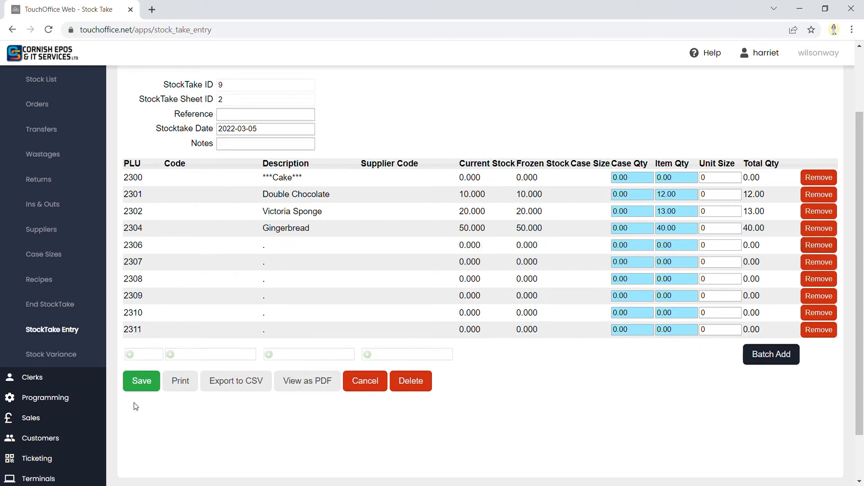
pyautogui.click(139, 382)
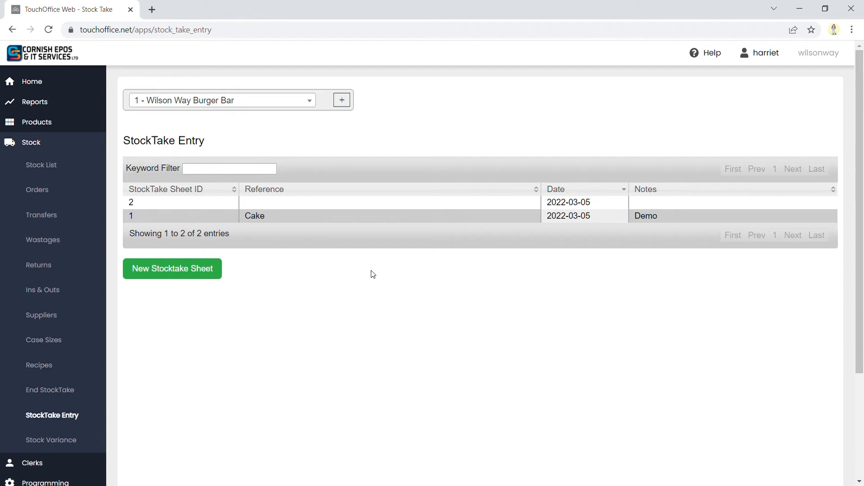
# End the current stocktake as a partial stocktake and confirm that only the entered items are updated.
pyautogui.click(53, 392)
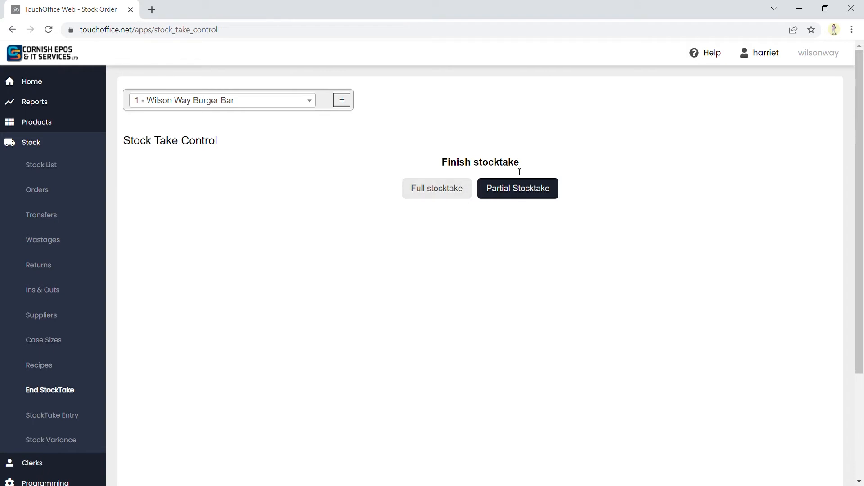
pyautogui.click(437, 194)
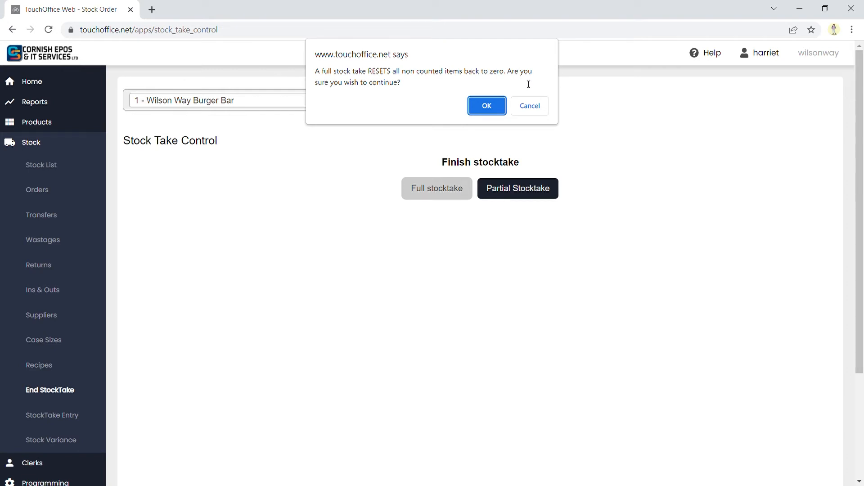
pyautogui.click(528, 110)
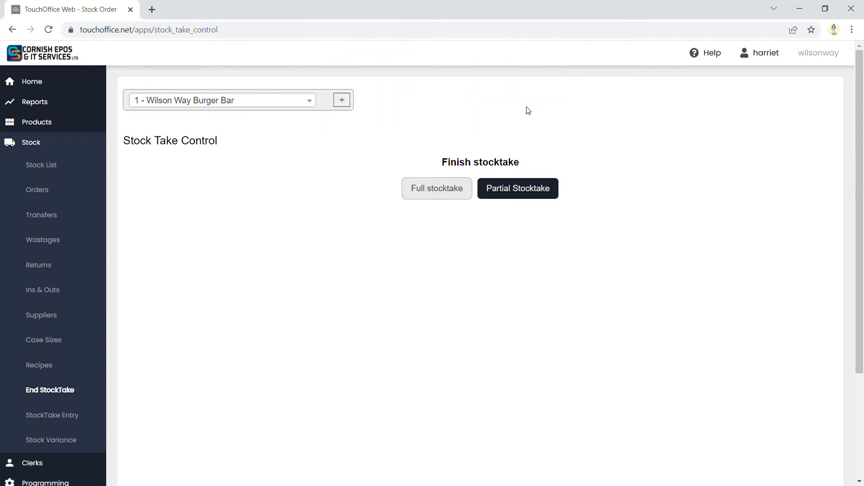
pyautogui.click(530, 195)
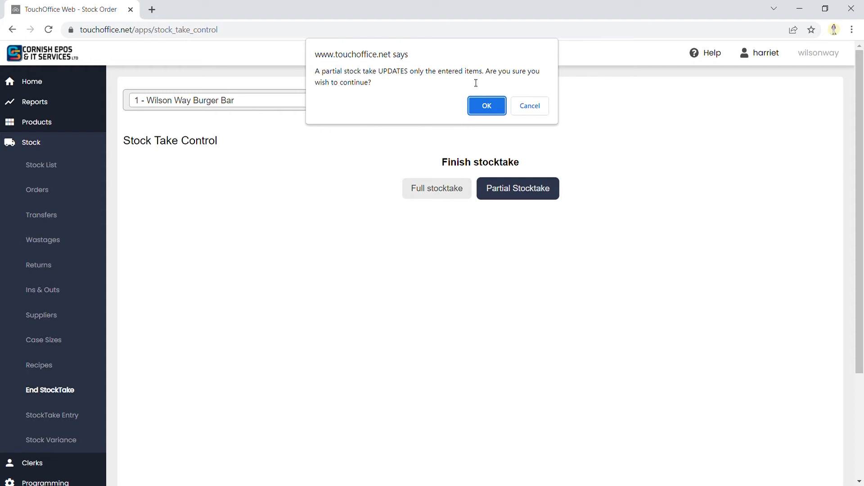
pyautogui.click(484, 107)
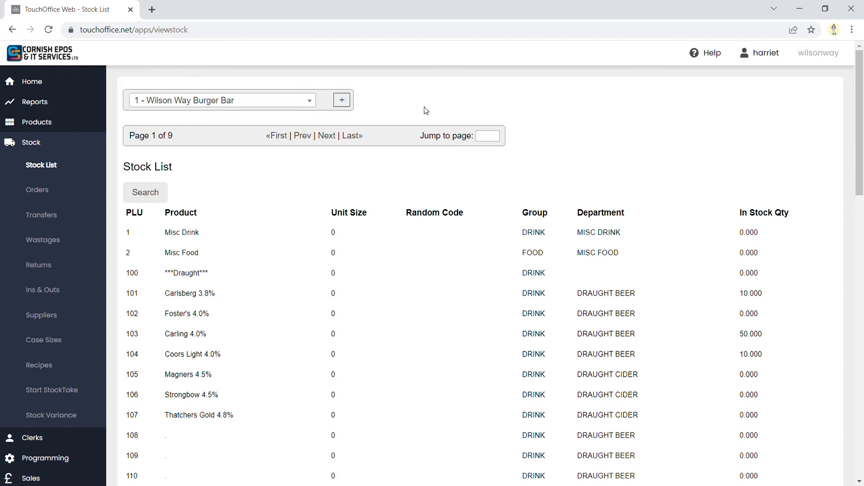
# Go to page 8 of the stock list to check the stock quantities of the CAKE products.
pyautogui.click(490, 141)
pyautogui.write('8')
pyautogui.press('Return')
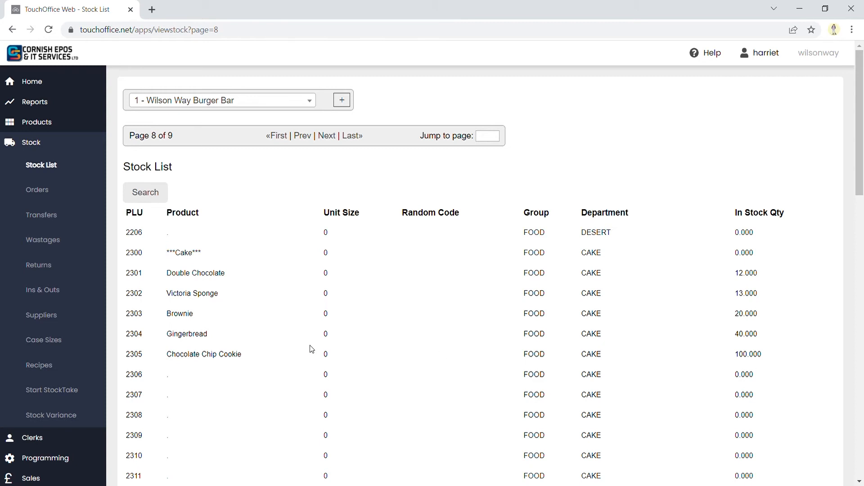
# Open the stock variance of sheet 2 from stocktake 9, examine frozen against entered stock, and view it as a PDF.
pyautogui.click(58, 418)
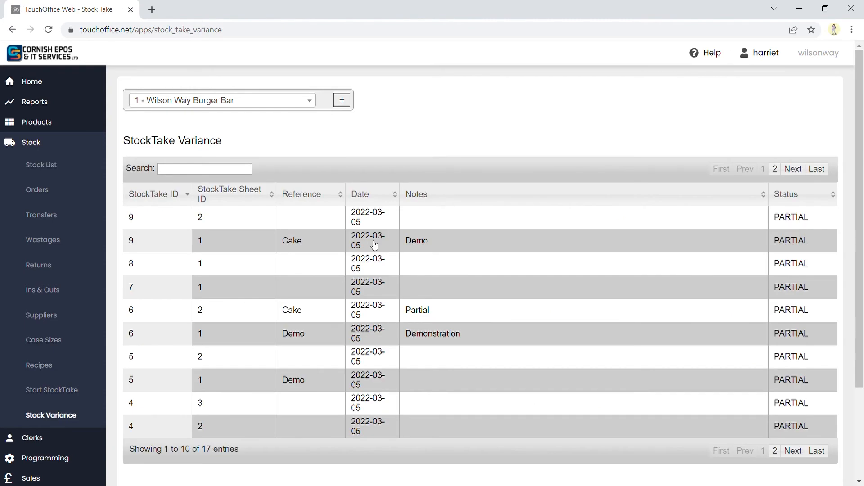
pyautogui.click(436, 225)
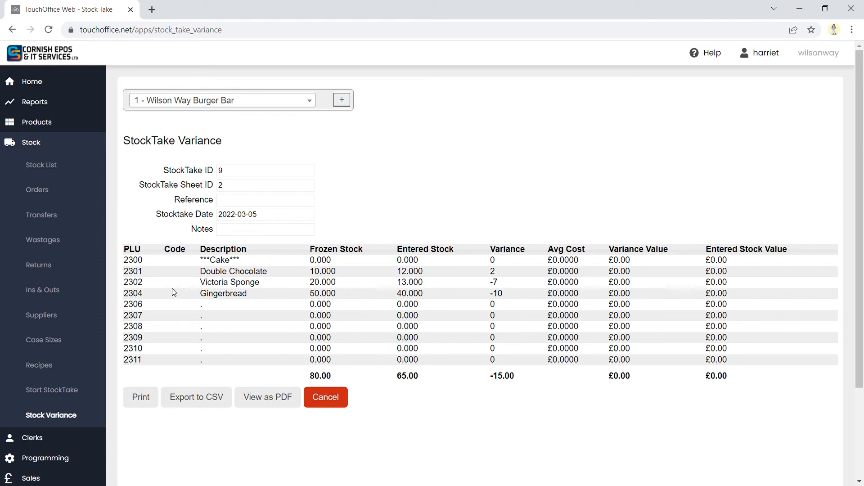
pyautogui.doubleClick(320, 272)
pyautogui.click(339, 290)
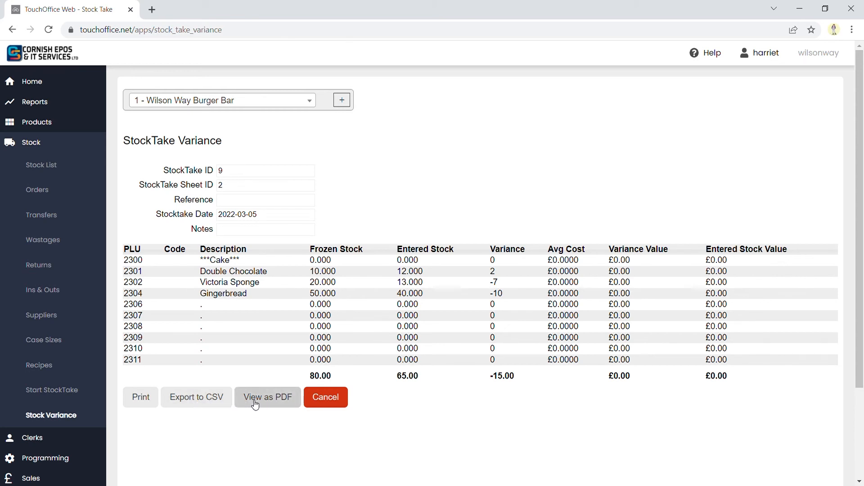
pyautogui.click(269, 402)
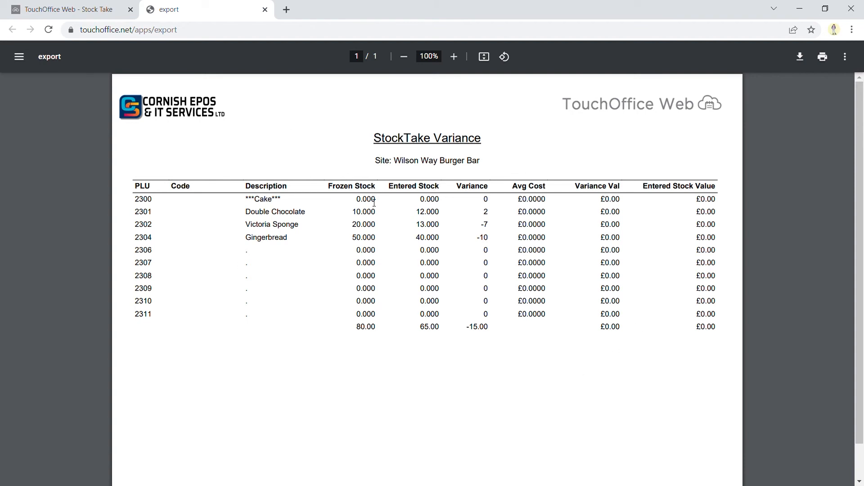
pyautogui.click(87, 17)
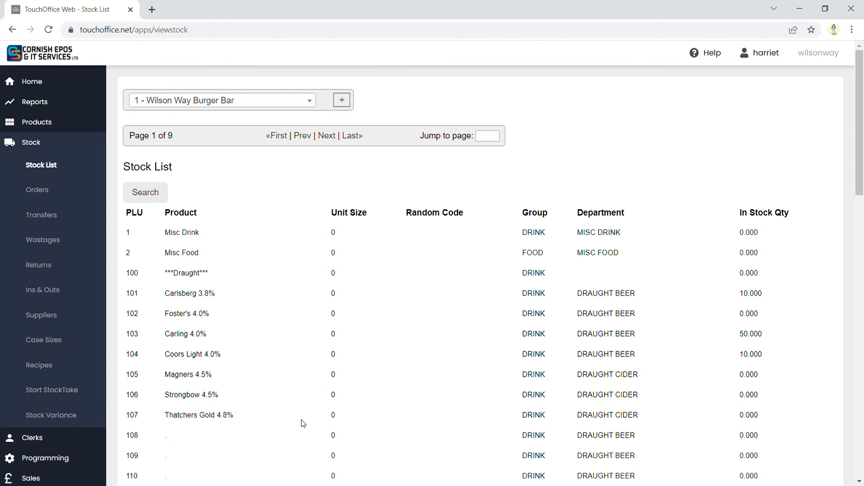
# Start a new stocktake and create a sheet filled with the products of the CAKE department.
pyautogui.click(73, 394)
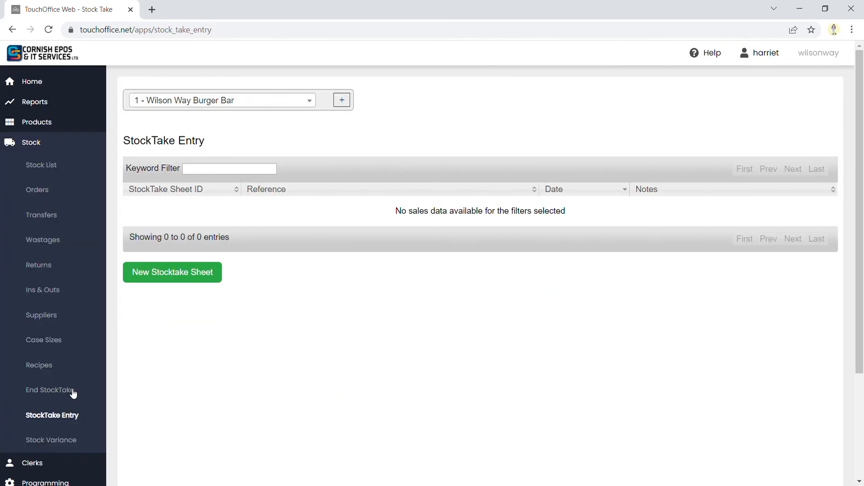
pyautogui.click(192, 272)
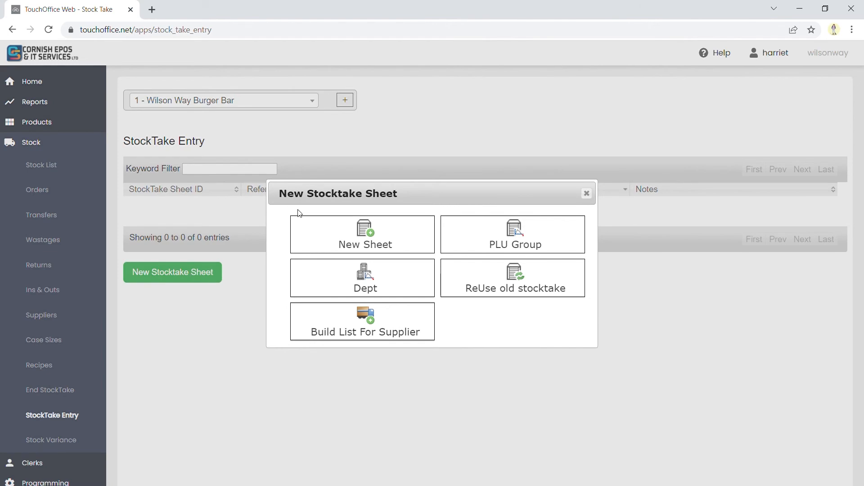
pyautogui.click(373, 276)
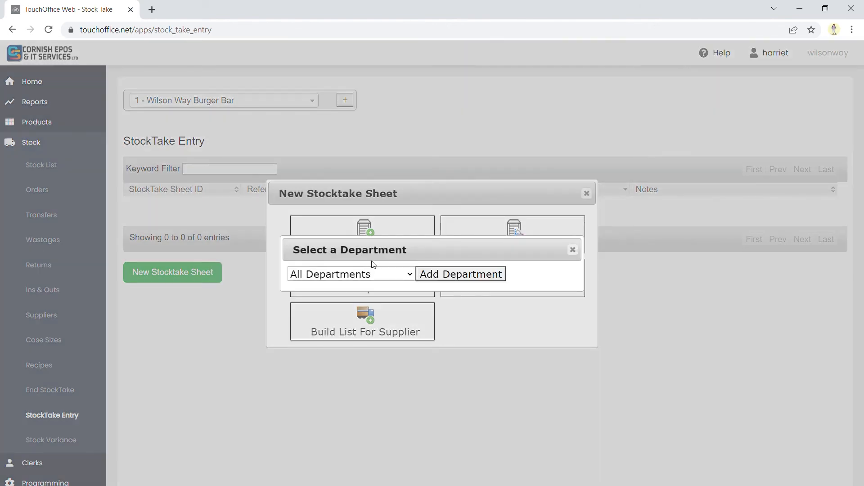
pyautogui.press('Down')
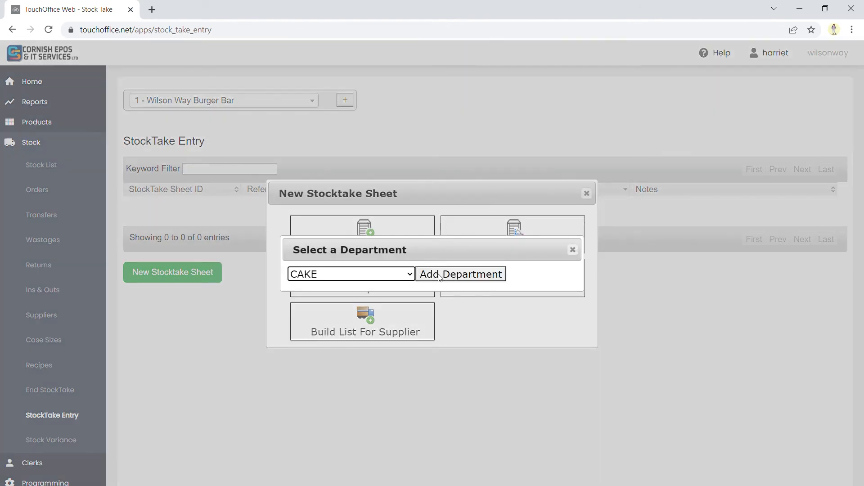
pyautogui.click(440, 277)
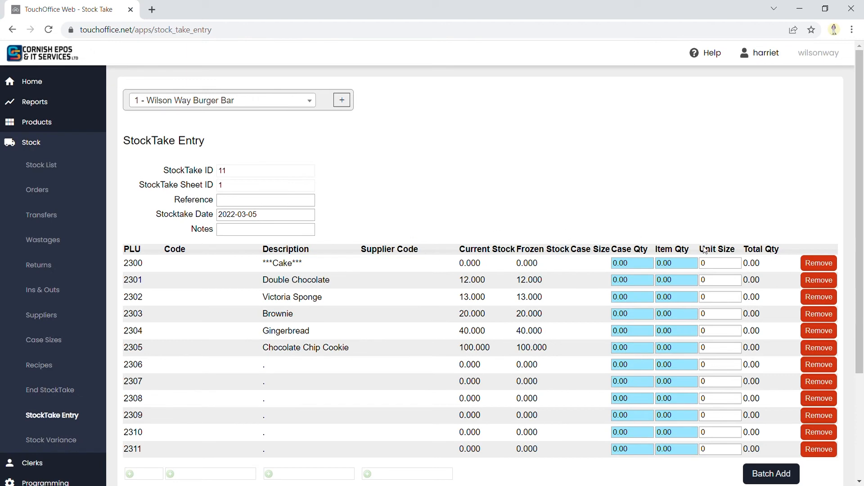
# Set the item quantities to 10 for ***Cake***, 30 for Double Chocolate and 50 for Victoria Sponge.
pyautogui.click(661, 265)
pyautogui.press('BackSpace')
pyautogui.write('10')
pyautogui.press('Tab')
pyautogui.press('Tab')
pyautogui.press('Tab')
pyautogui.press('Tab')
pyautogui.write('30')
pyautogui.press('Tab')
pyautogui.press('Tab')
pyautogui.press('Tab')
pyautogui.press('Tab')
pyautogui.write('50')
pyautogui.press('Tab')
pyautogui.press('Tab')
pyautogui.press('Tab')
pyautogui.press('Tab')
pyautogui.press('Tab')
pyautogui.press('Tab')
pyautogui.press('Tab')
pyautogui.press('Tab')
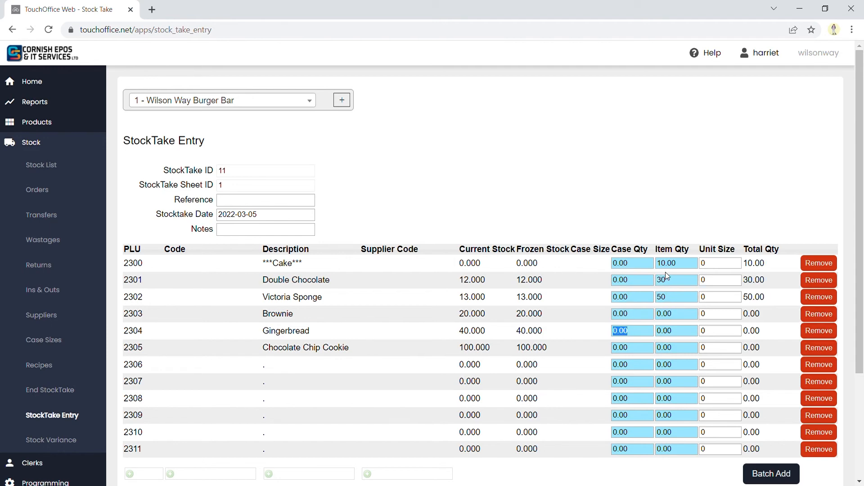
# Set the item quantities to 56 for Gingerbread and 30 for Chocolate Chip Cookie, and save the sheet.
pyautogui.write('56')
pyautogui.press('Tab')
pyautogui.press('Tab')
pyautogui.press('Tab')
pyautogui.press('Tab')
pyautogui.write('30')
pyautogui.press('Tab')
pyautogui.press('Tab')
pyautogui.press('Tab')
pyautogui.press('Tab')
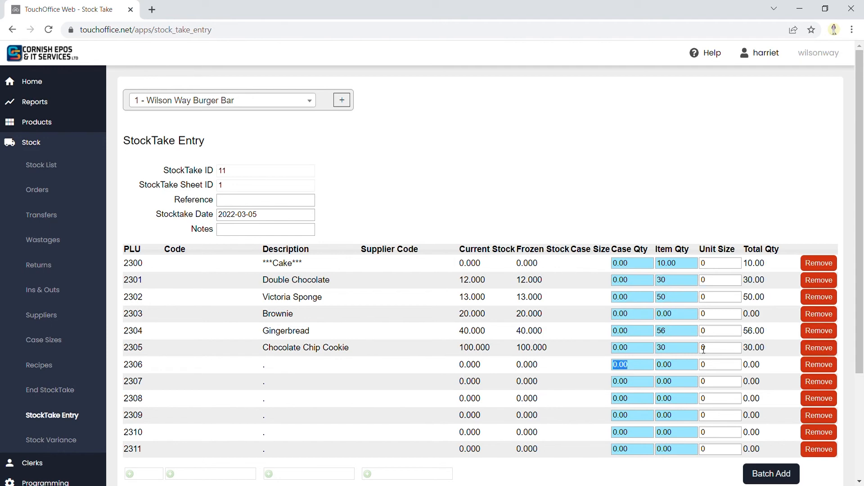
pyautogui.scroll(-3, 704, 349)
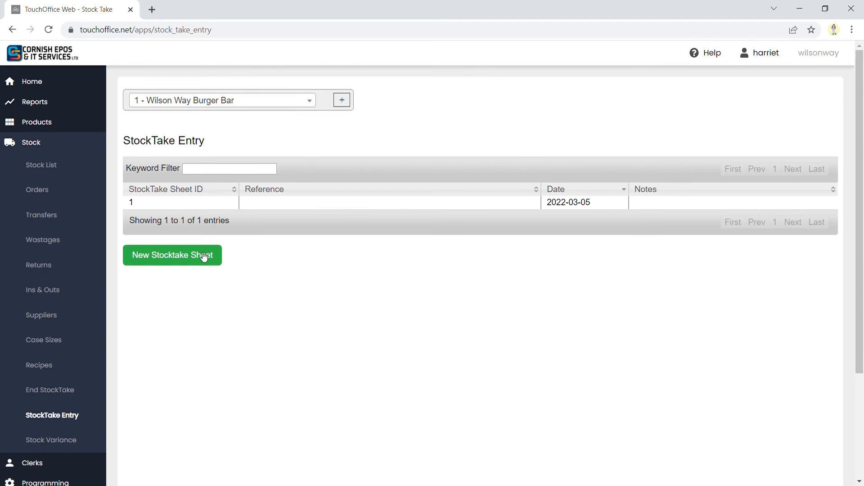
# Create a second stocktake sheet filled with the products of the BOTTLED ALCOHOL department.
pyautogui.click(198, 255)
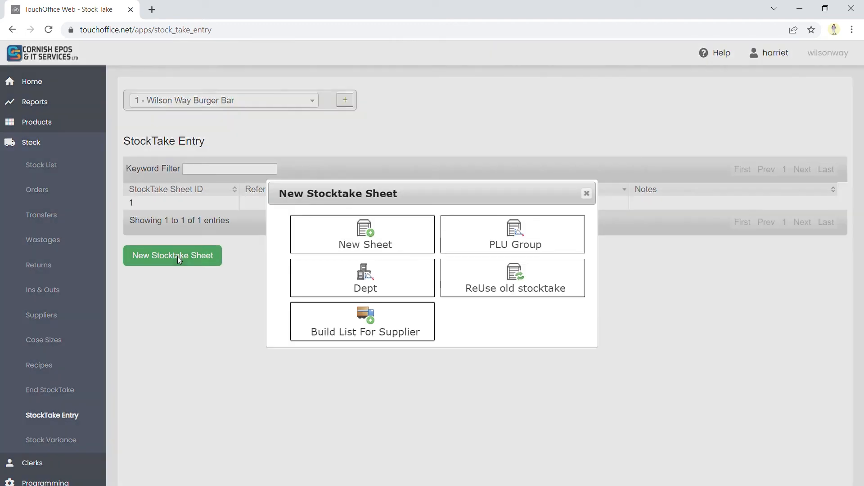
pyautogui.click(366, 289)
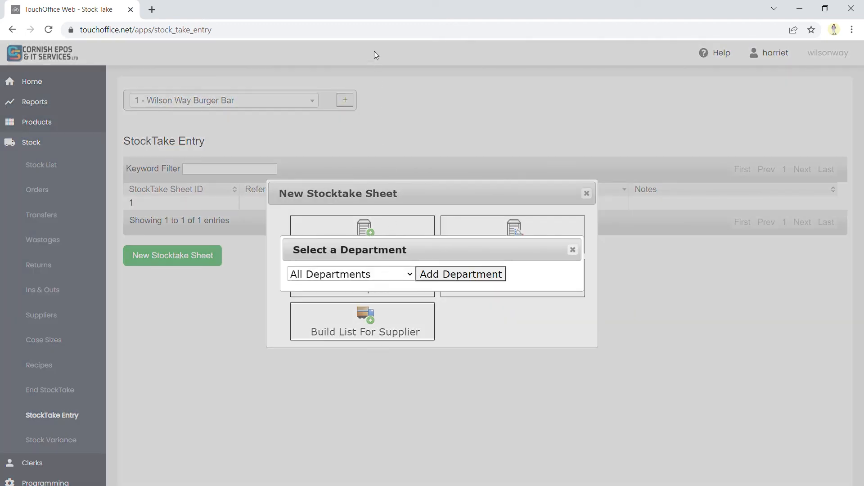
pyautogui.press('Down')
pyautogui.click(481, 274)
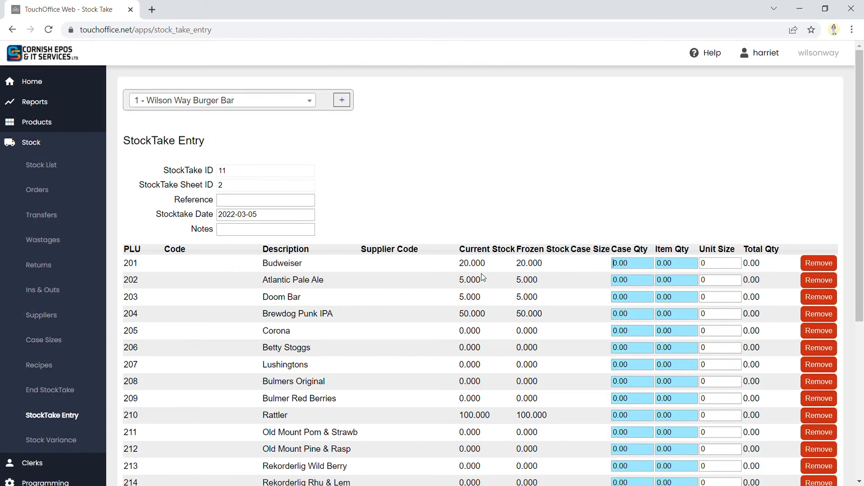
# Set the item quantities to 40 for Budweiser, 20 for Atlantic Pale Ale and 40 for Doom Bar.
pyautogui.scroll(-5, 455, 386)
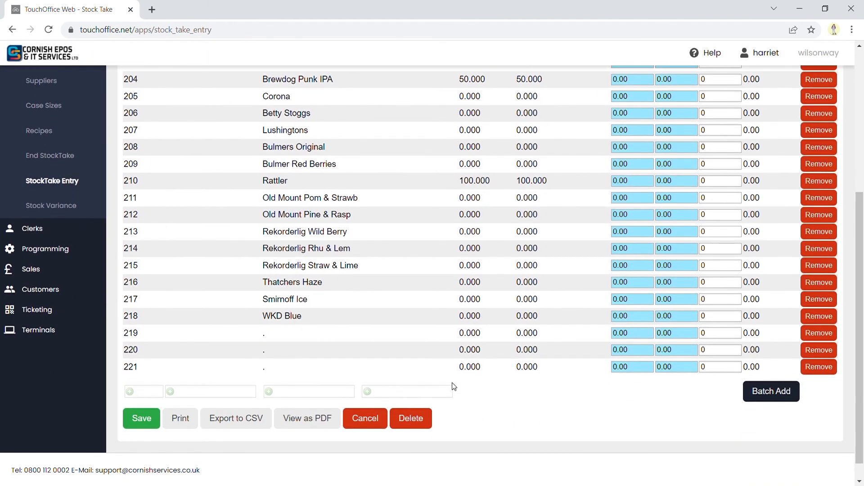
pyautogui.scroll(3, 453, 386)
pyautogui.scroll(1, 453, 386)
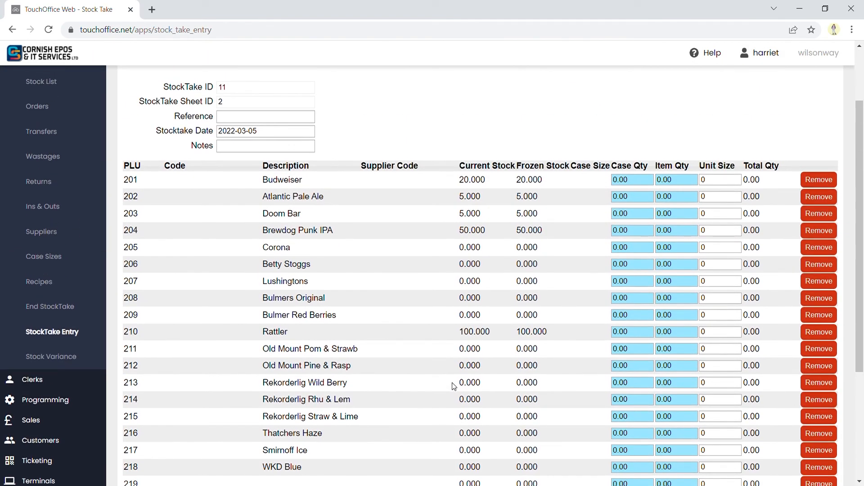
pyautogui.click(665, 185)
pyautogui.write('40')
pyautogui.press('Tab')
pyautogui.press('Tab')
pyautogui.press('Tab')
pyautogui.press('Tab')
pyautogui.press('Tab')
pyautogui.click(665, 198)
pyautogui.write('20')
pyautogui.press('Tab')
pyautogui.press('Tab')
pyautogui.press('Tab')
pyautogui.press('Tab')
pyautogui.write('40')
pyautogui.press('Tab')
pyautogui.press('Tab')
pyautogui.press('Tab')
pyautogui.press('Tab')
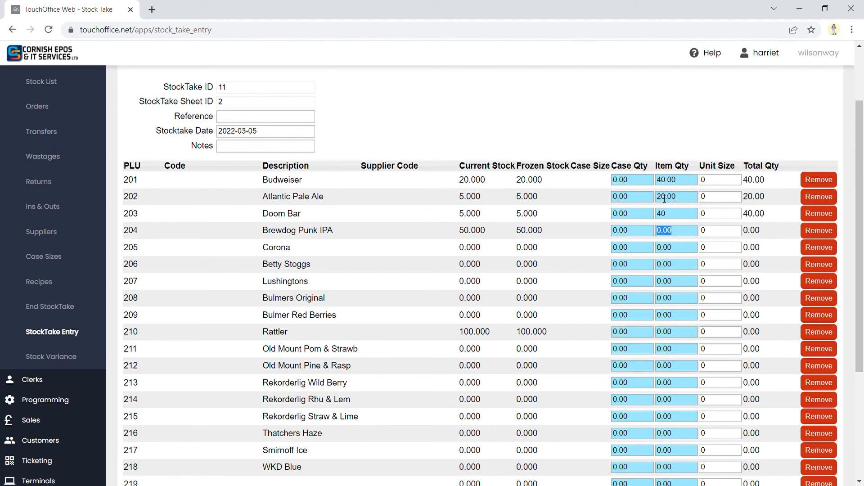
# Set the item quantities of PLUs 204 to 210 (Brewdog Punk IPA to Rattler) to 30, 10, 5, 20, 30, 10 and 5.
pyautogui.write('30\t\t\t\t10')
pyautogui.press('Tab')
pyautogui.write('5\t\t\t\t20\t\t\t\t30\t\t\t\t10\t\t\t\t5\t\t\t\t')
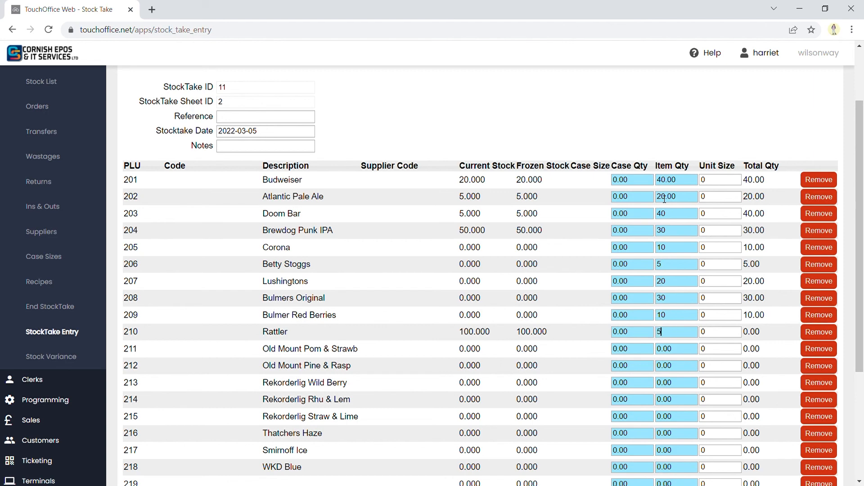
# Set the item quantities of PLUs 211 to 218 to 40, 30, 21, 10, 10, 4, 10 and 20, and save the sheet.
pyautogui.write('40\t\t\t\t30\t\t\t\t21\t\t\t\t10\t\t\t\t10\t\t\t\t4\t\t\t\t10\t\t\t\t')
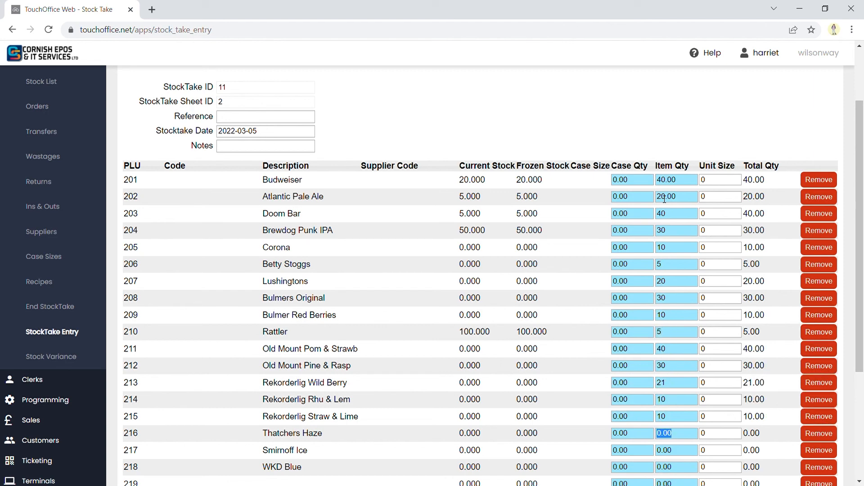
pyautogui.write('20')
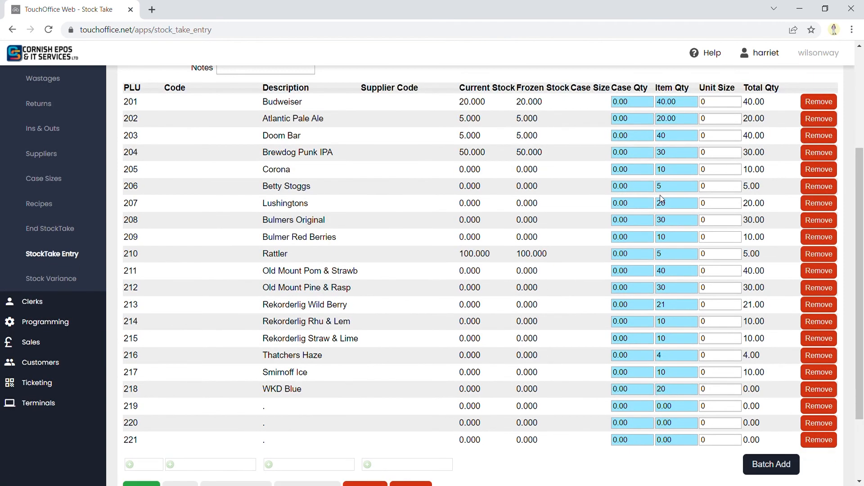
pyautogui.scroll(-2, 661, 195)
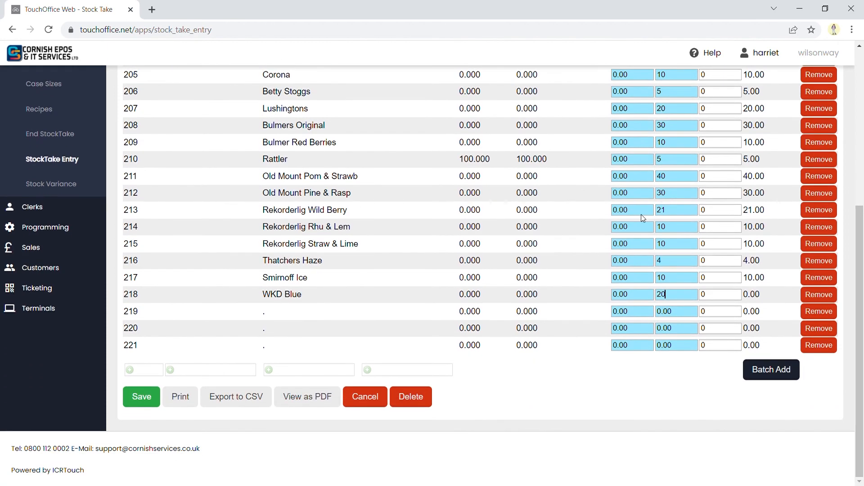
pyautogui.click(565, 425)
pyautogui.click(140, 400)
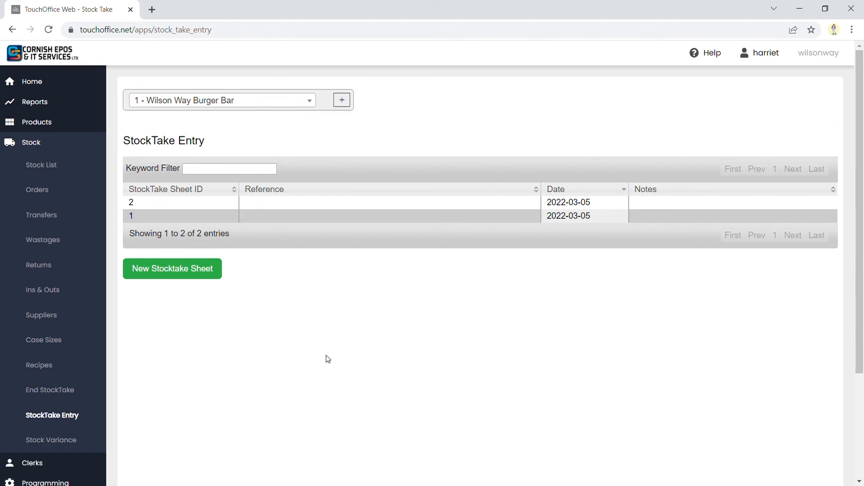
# End the stocktake as a full stocktake, confirm the reset of non-counted items, and check the bottled alcohol quantities in the stock list.
pyautogui.click(39, 395)
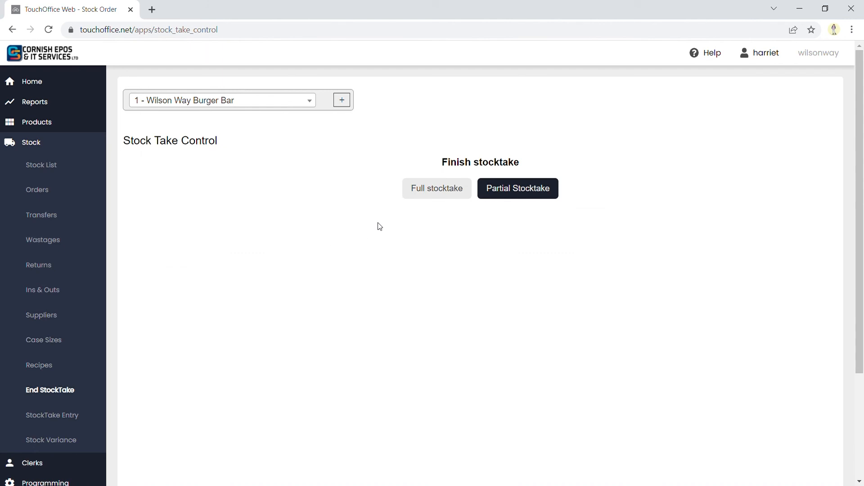
pyautogui.click(436, 201)
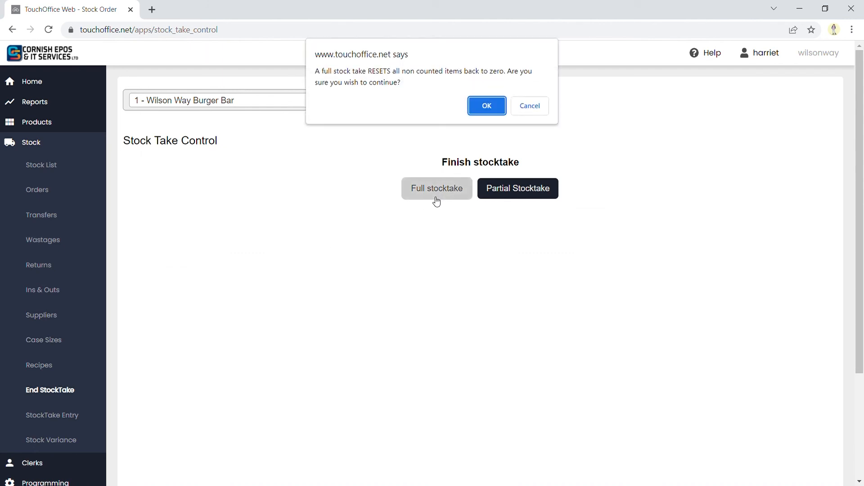
pyautogui.click(491, 111)
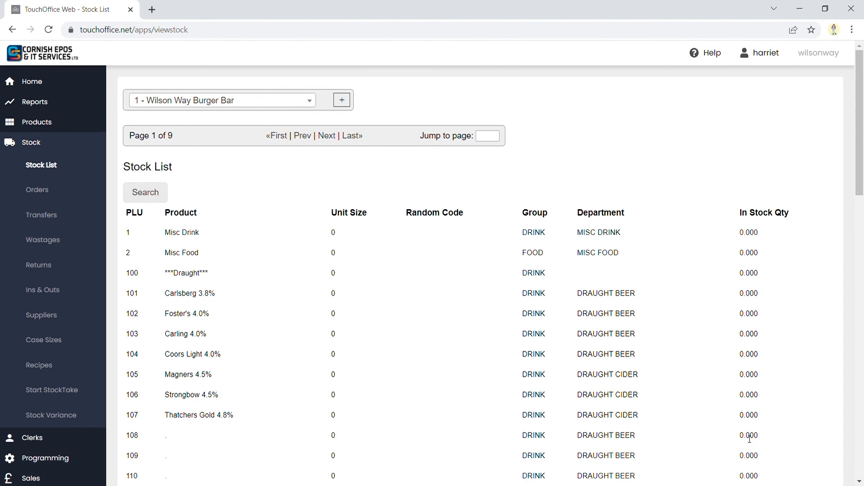
pyautogui.scroll(-10, 749, 439)
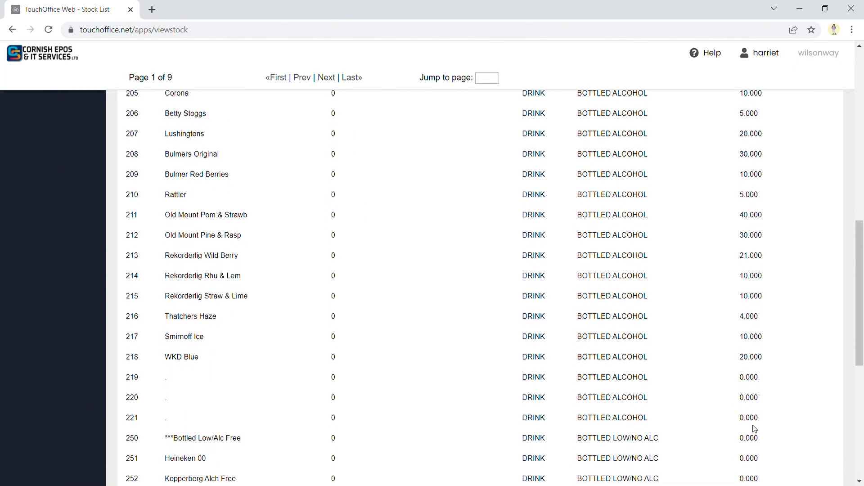
pyautogui.scroll(2, 774, 142)
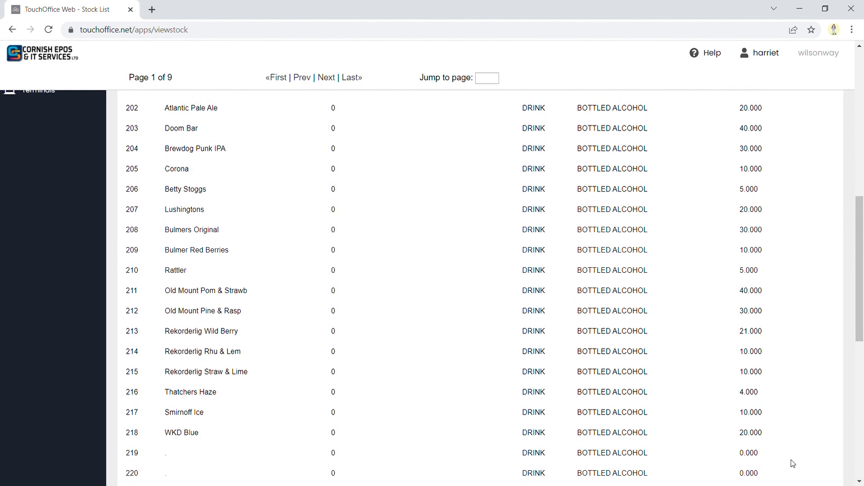
# Examine the stock variance report for sheet 1 of full stocktake 11 twice, returning to the stocktake variance list each time.
pyautogui.press('Home')
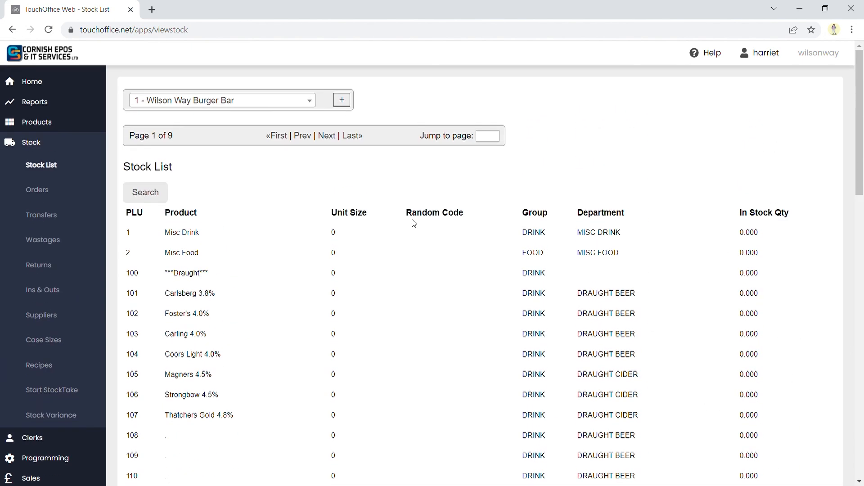
pyautogui.click(51, 416)
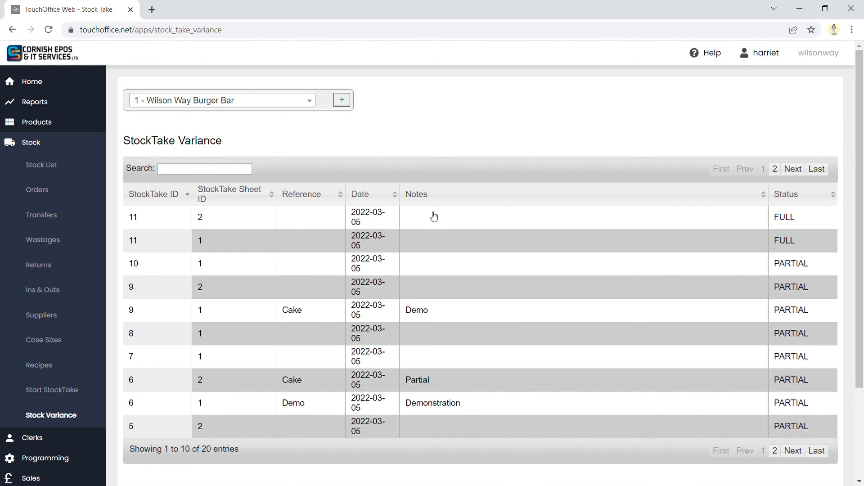
pyautogui.click(425, 242)
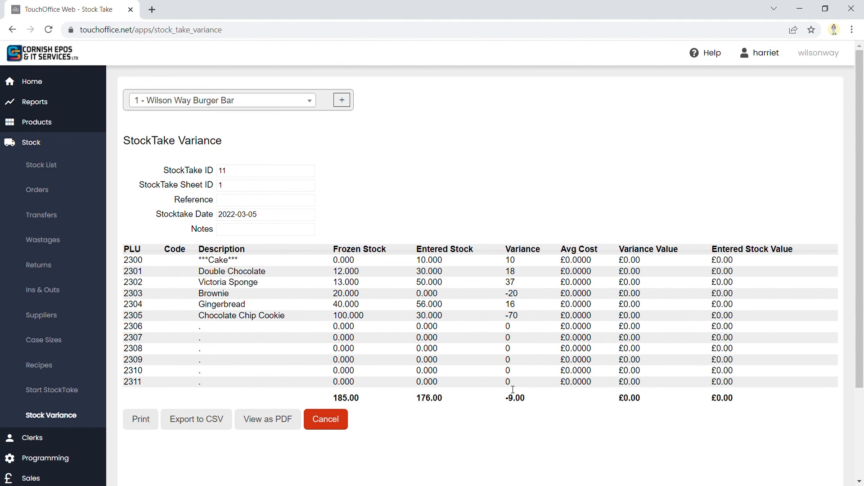
pyautogui.click(328, 423)
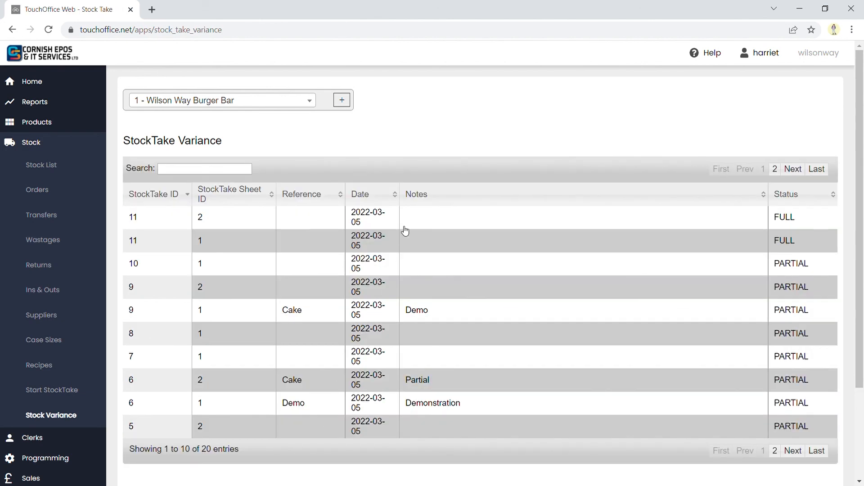
pyautogui.click(427, 240)
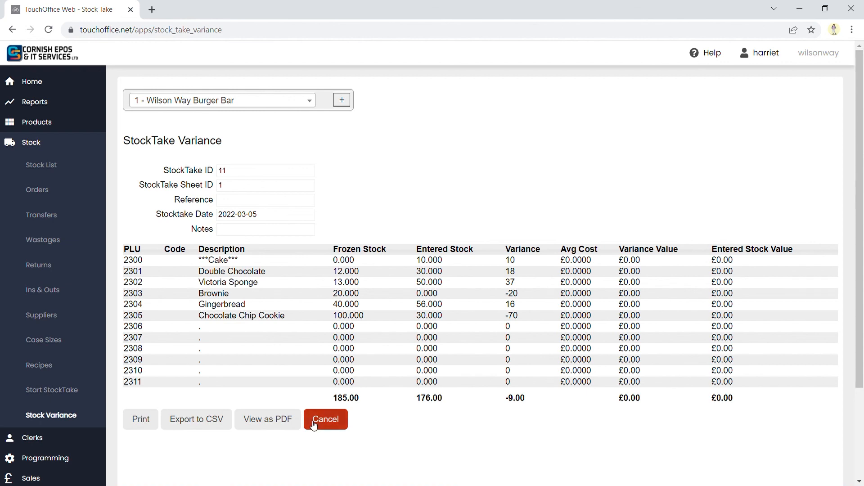
pyautogui.click(69, 420)
pyautogui.click(339, 418)
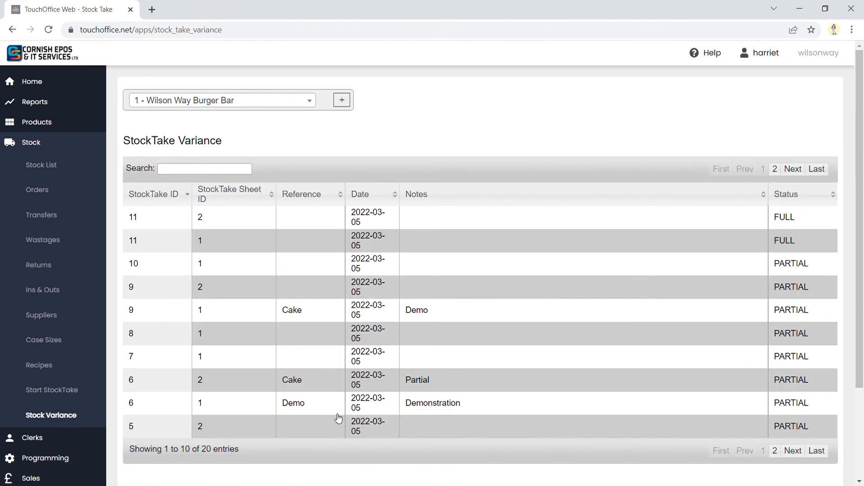